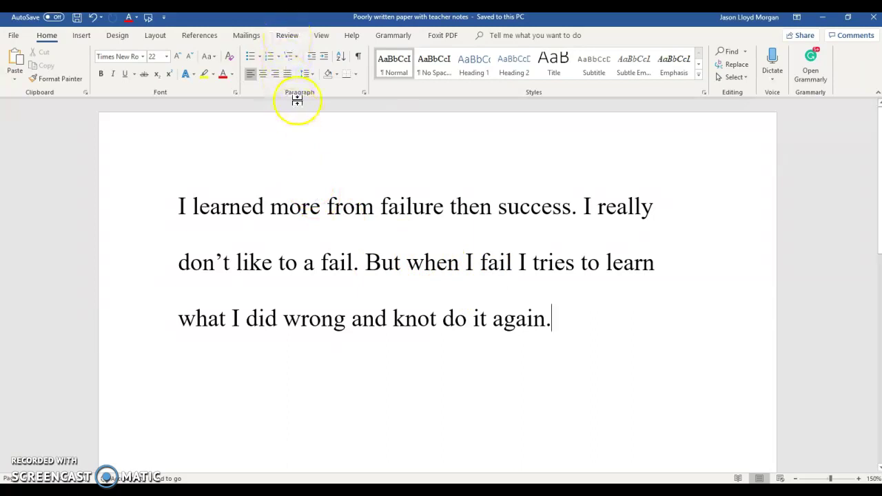
# Turn on Track Changes for the document with the review display kept on Simple Markup
pyautogui.click(287, 36)
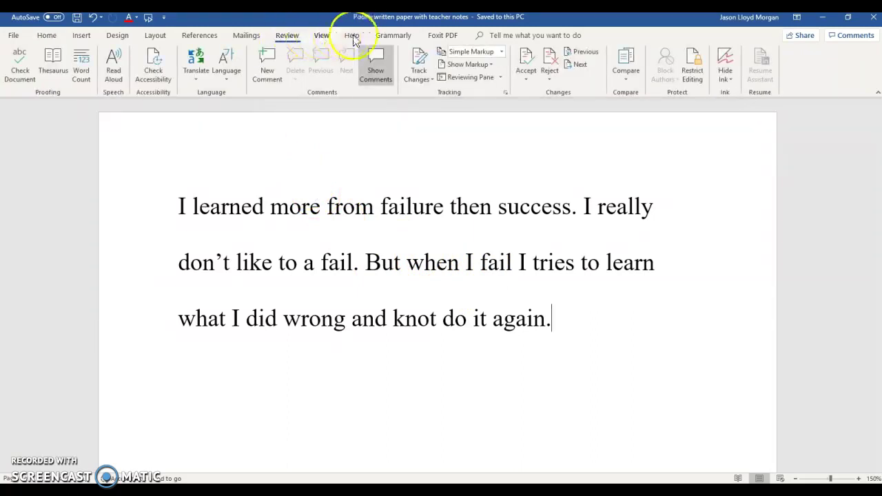
pyautogui.click(417, 65)
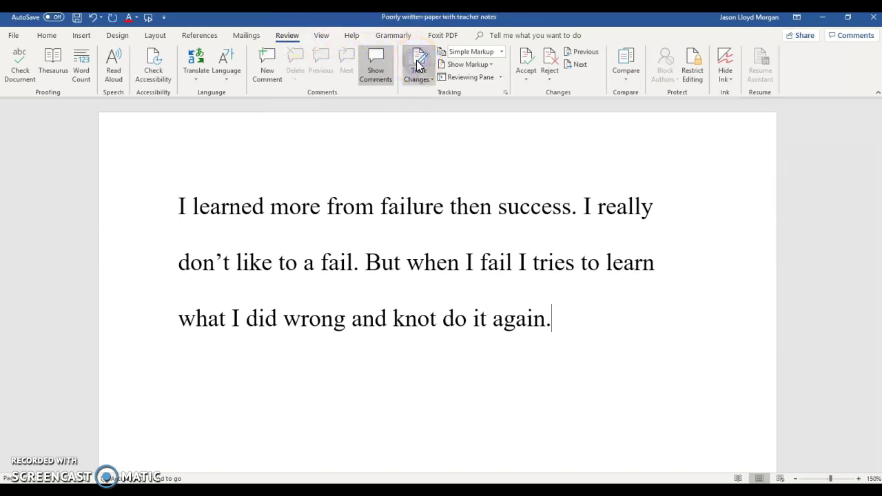
pyautogui.click(373, 69)
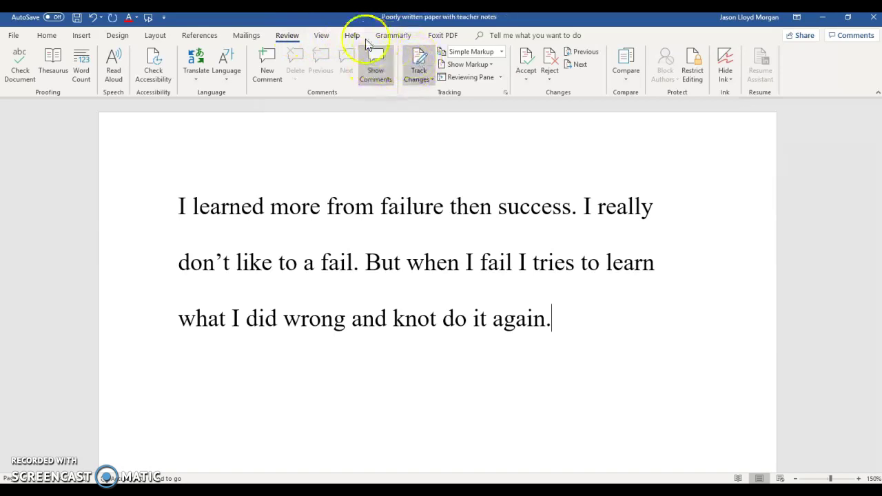
pyautogui.click(501, 52)
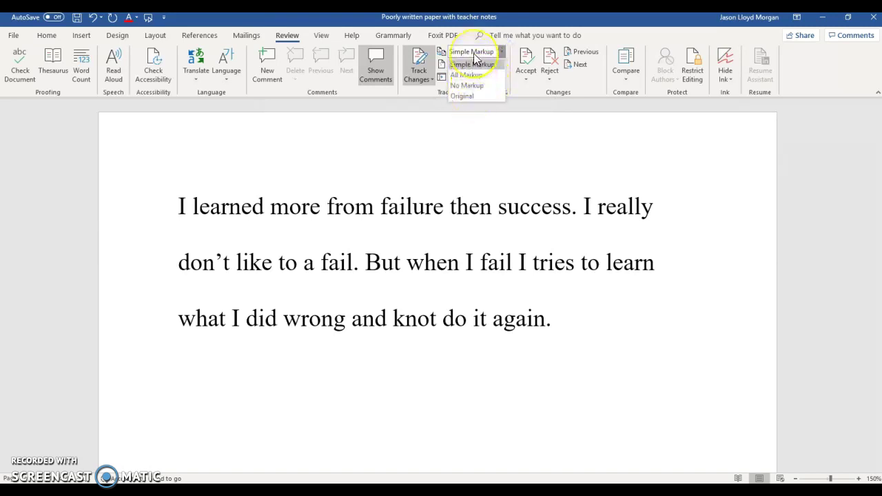
pyautogui.click(473, 53)
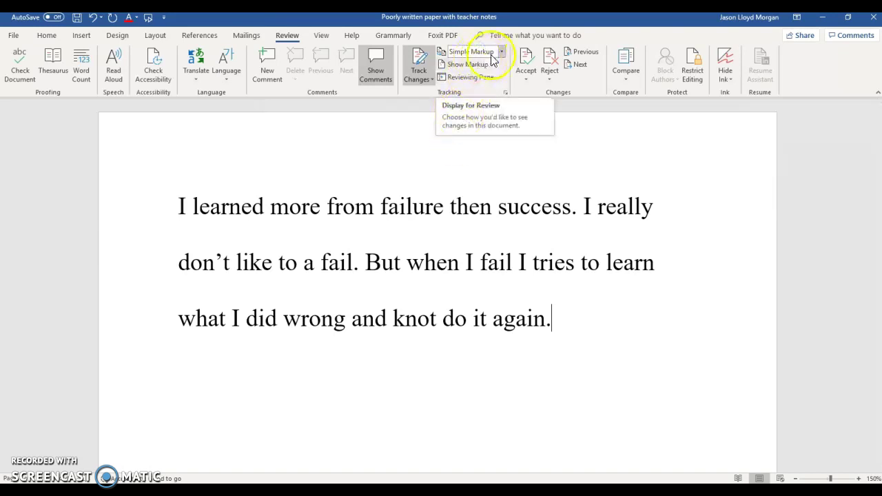
pyautogui.click(325, 147)
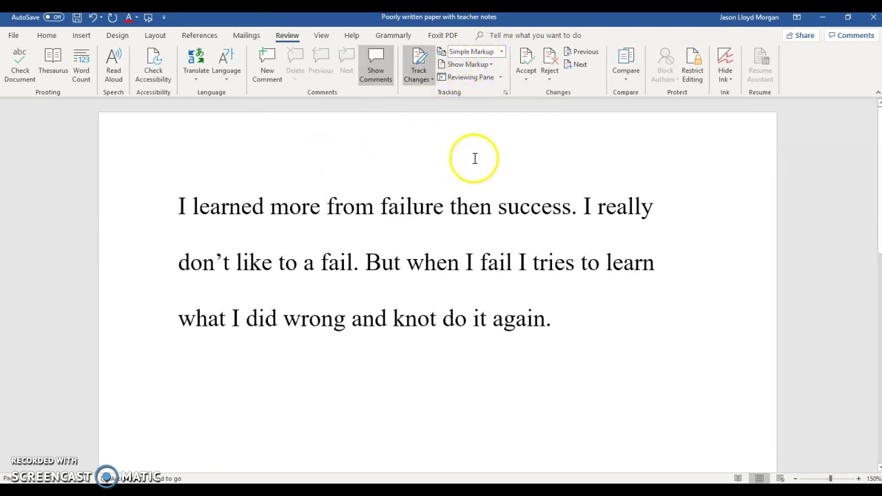
pyautogui.click(420, 64)
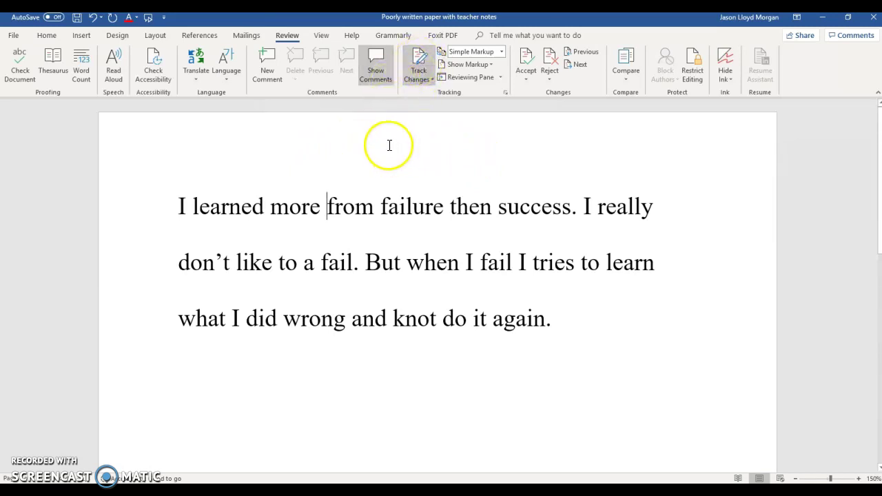
# Insert a test "2" before the first sentence and show the tracked insertion in All Markup
pyautogui.click(179, 206)
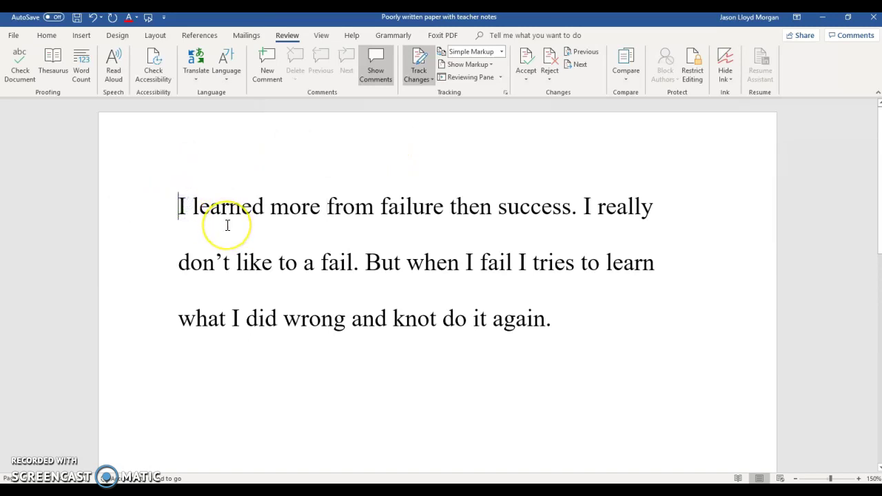
pyautogui.write('2')
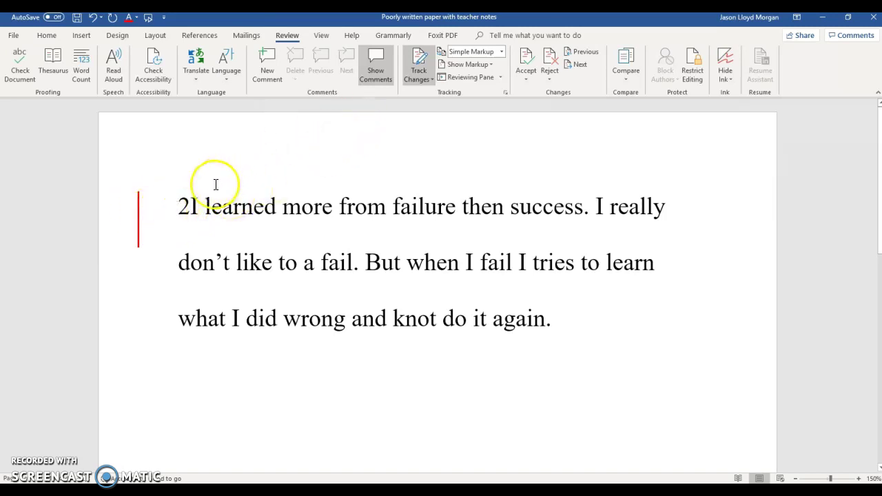
pyautogui.click(502, 53)
pyautogui.click(486, 81)
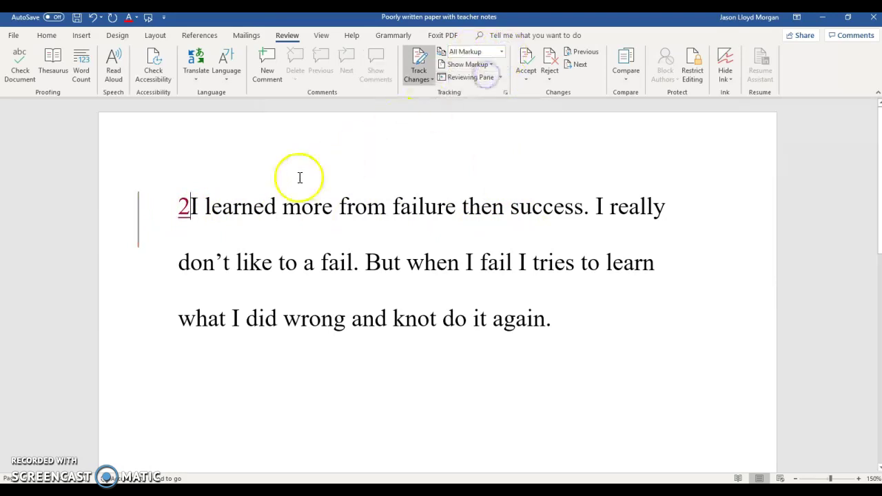
pyautogui.click(193, 206)
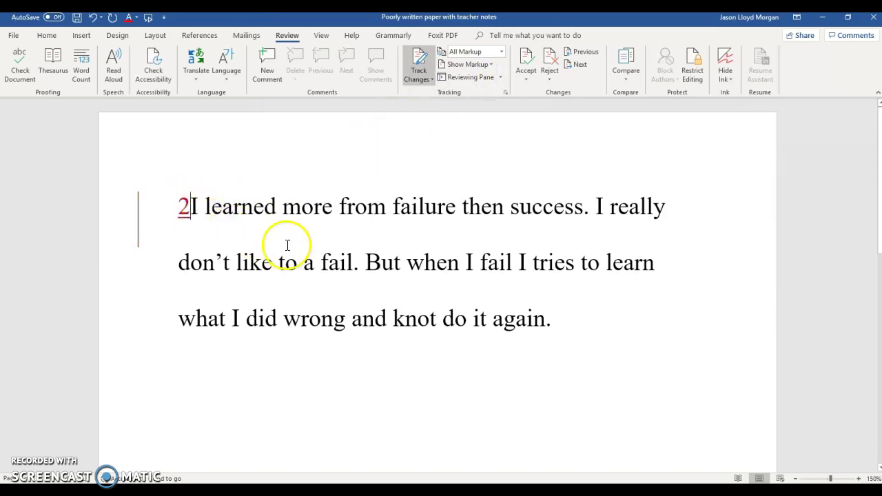
# Return the review display to Simple Markup and delete the test "2" before the first sentence
pyautogui.click(501, 52)
pyautogui.click(472, 65)
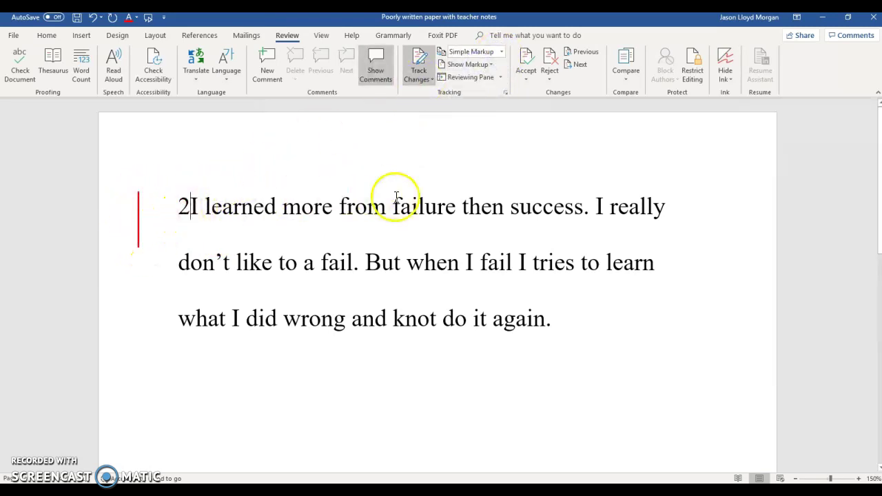
pyautogui.click(420, 63)
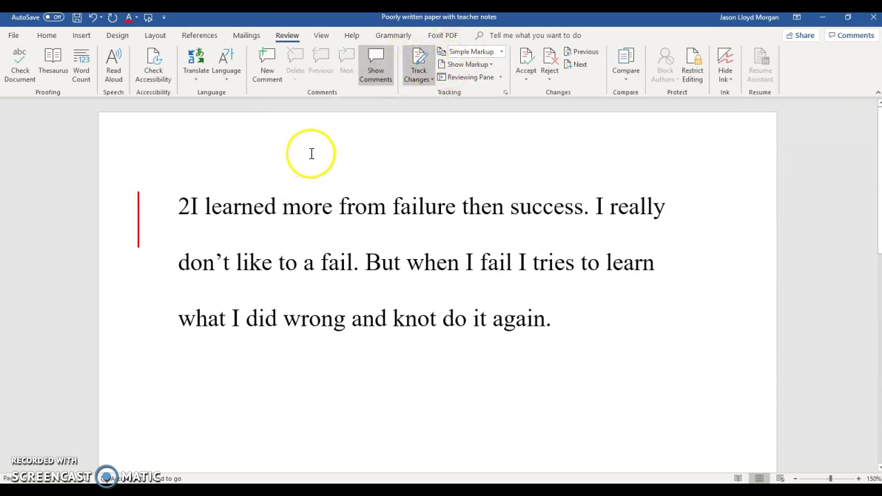
pyautogui.press('BackSpace')
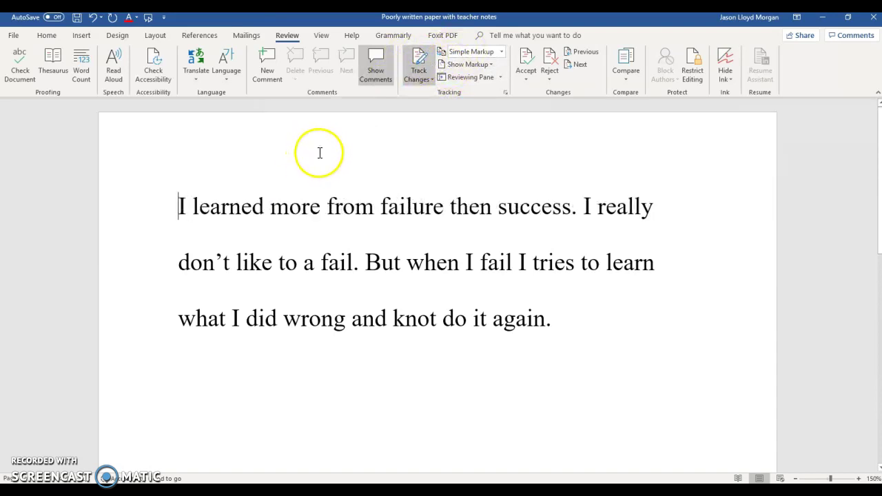
# Start the Grammarly check on the document
pyautogui.click(397, 36)
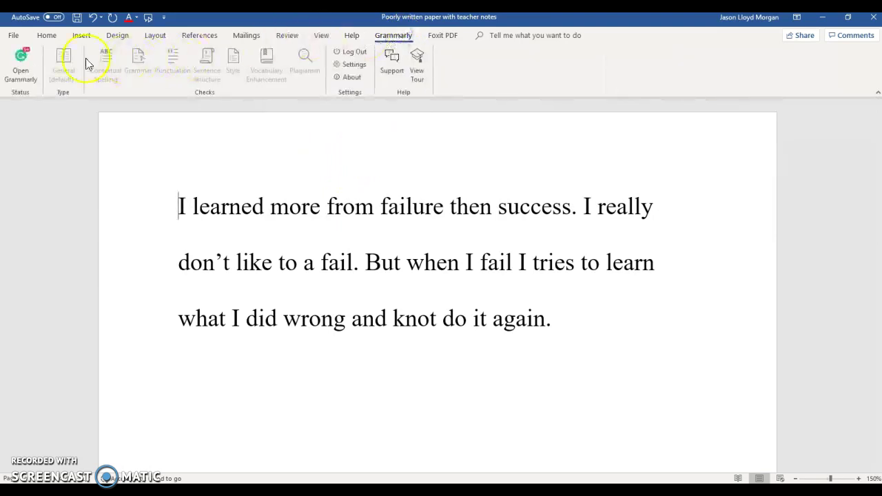
pyautogui.click(29, 62)
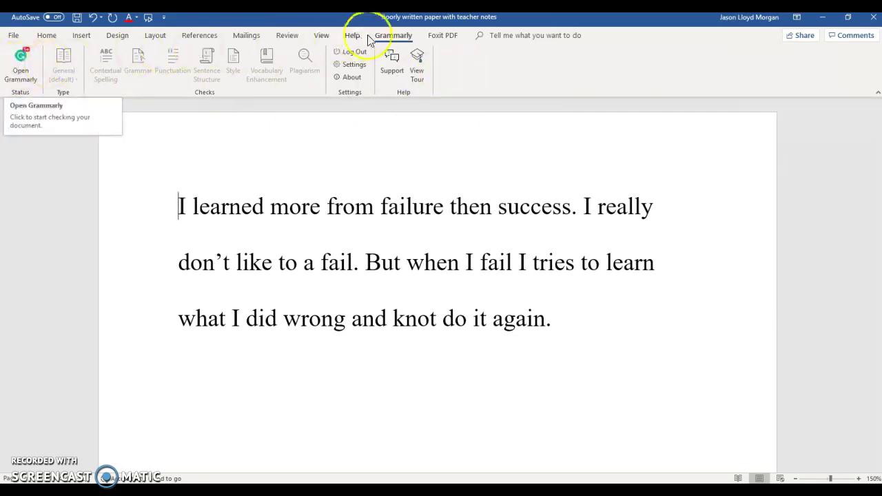
pyautogui.click(21, 68)
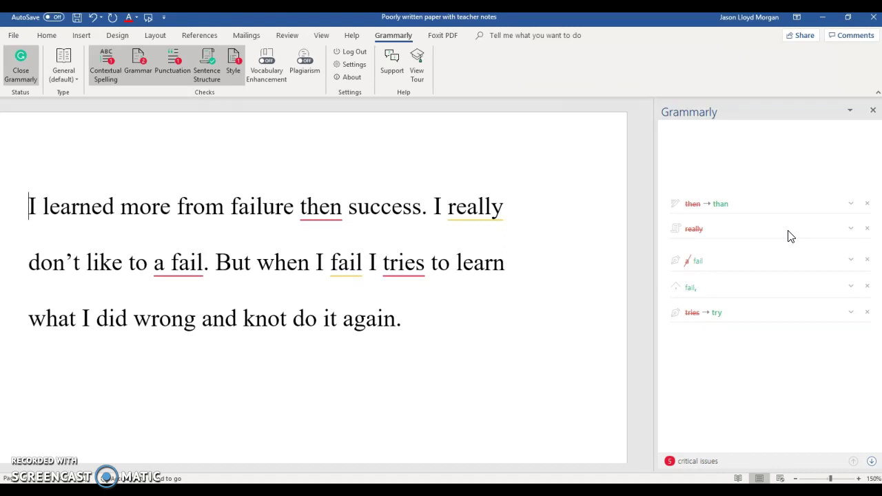
# With the review tools shown, accept Grammarly's suggestion to replace "then" with "than" in the first sentence
pyautogui.click(285, 36)
pyautogui.click(412, 60)
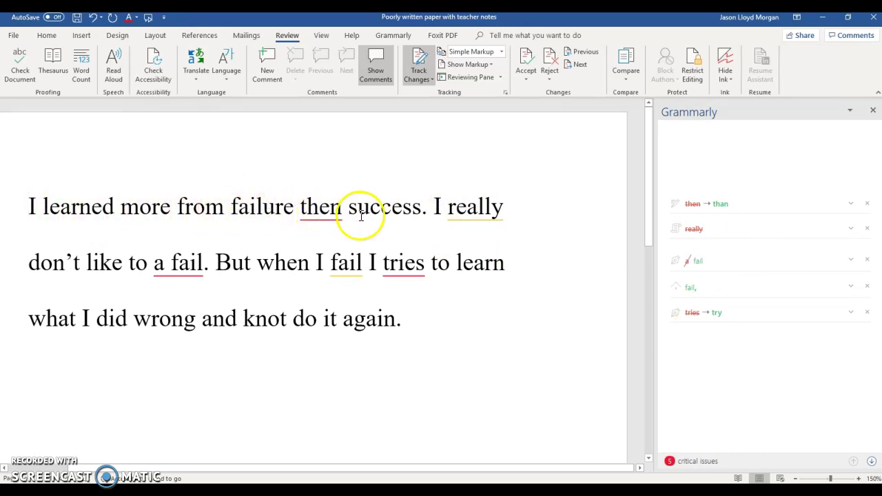
pyautogui.click(851, 205)
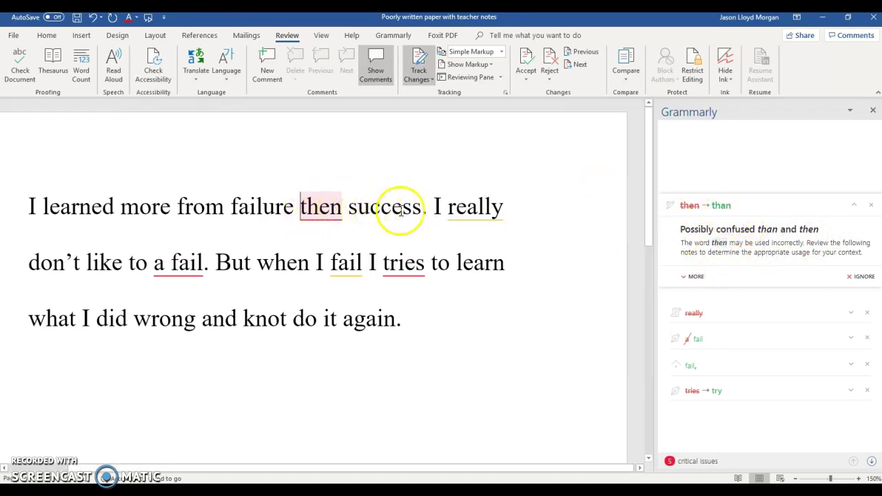
pyautogui.click(719, 209)
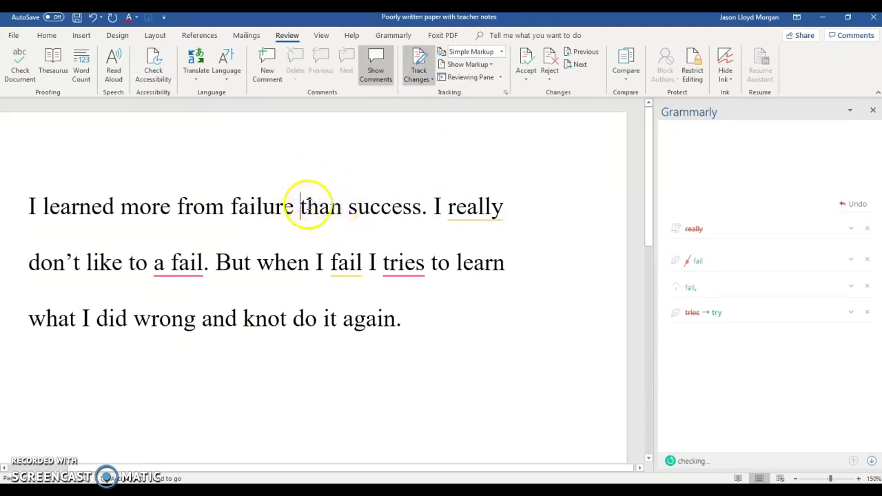
# Set the review display to All Markup to view the tracked Grammarly correction
pyautogui.click(503, 55)
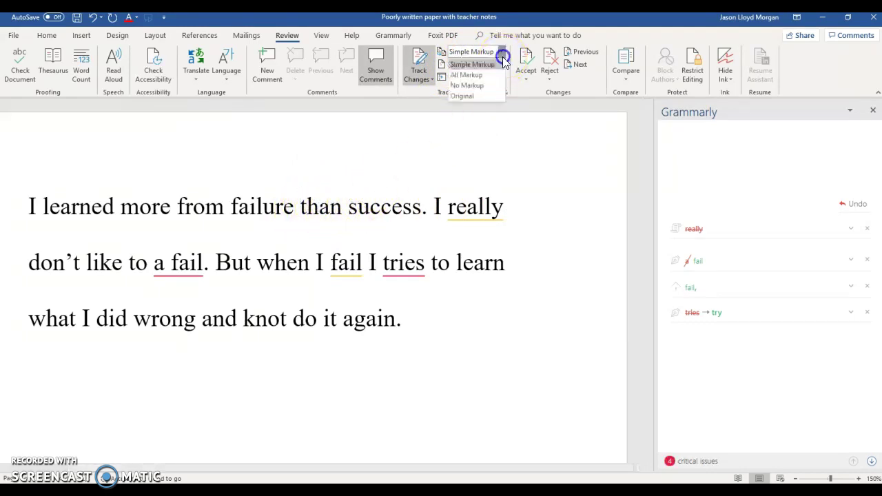
pyautogui.click(469, 76)
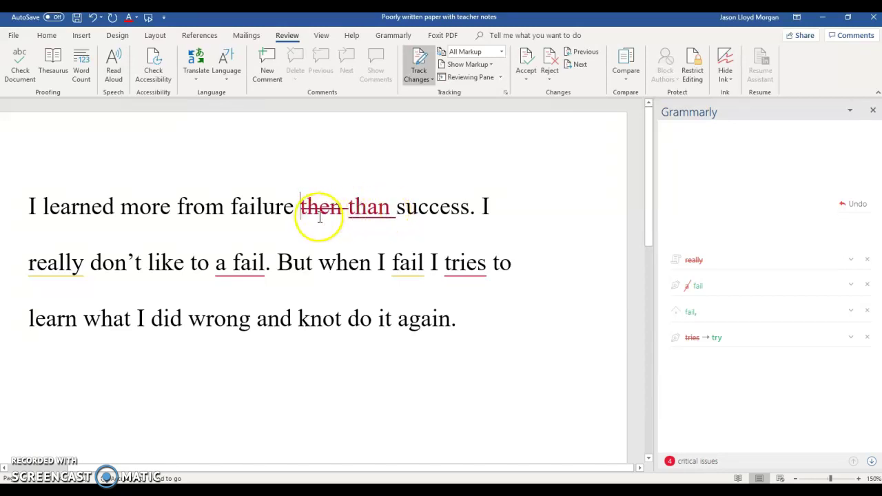
pyautogui.click(501, 52)
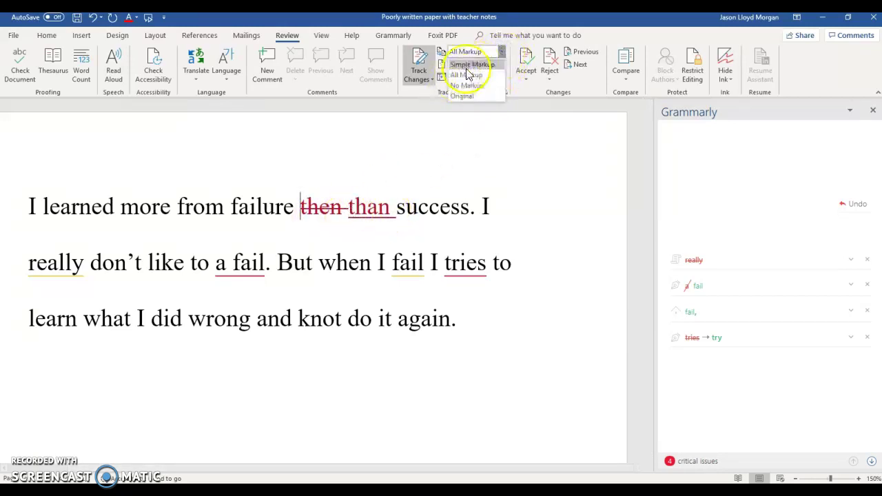
pyautogui.click(555, 145)
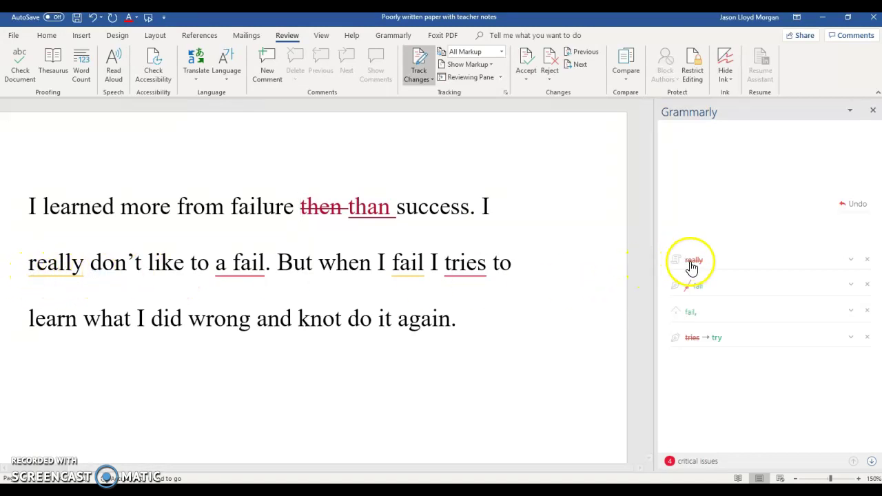
# Accept Grammarly's suggestions to remove "really" and the stray "a" before "fail" in the second sentence
pyautogui.click(850, 261)
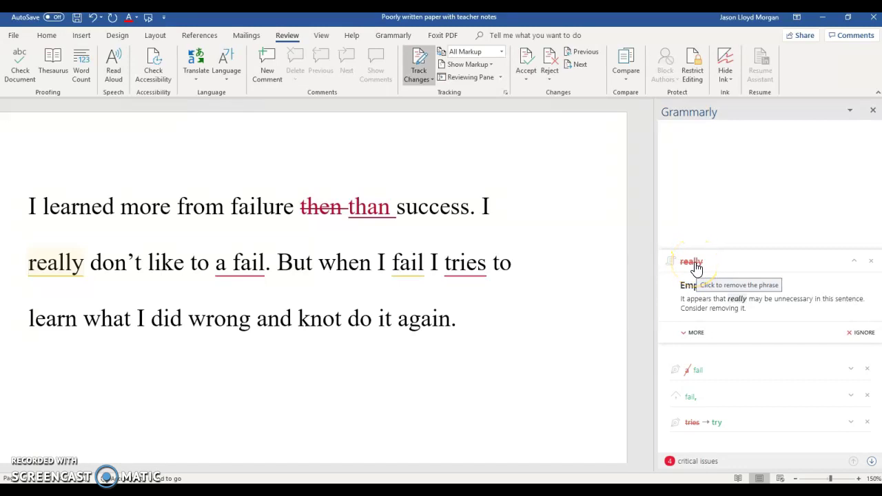
pyautogui.click(693, 264)
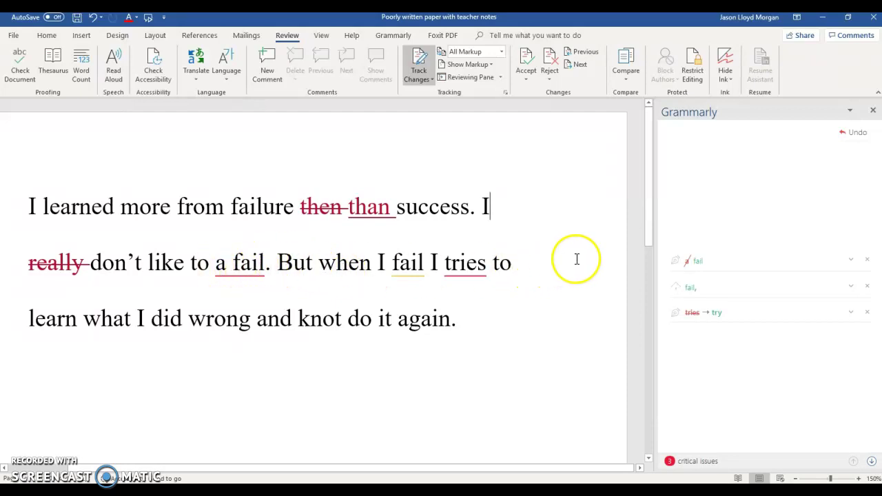
pyautogui.click(694, 262)
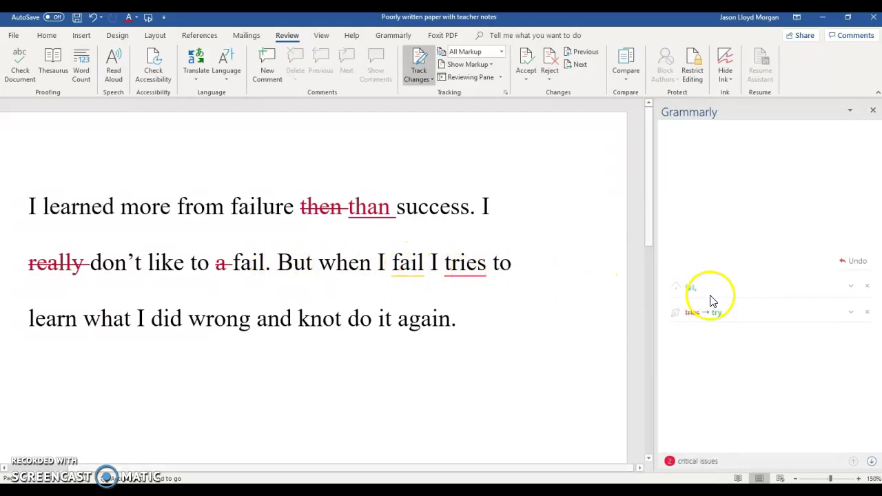
# Accept Grammarly's comma after "when I fail" and, in Simple Markup, its replacement of "tries" with "try"
pyautogui.click(851, 289)
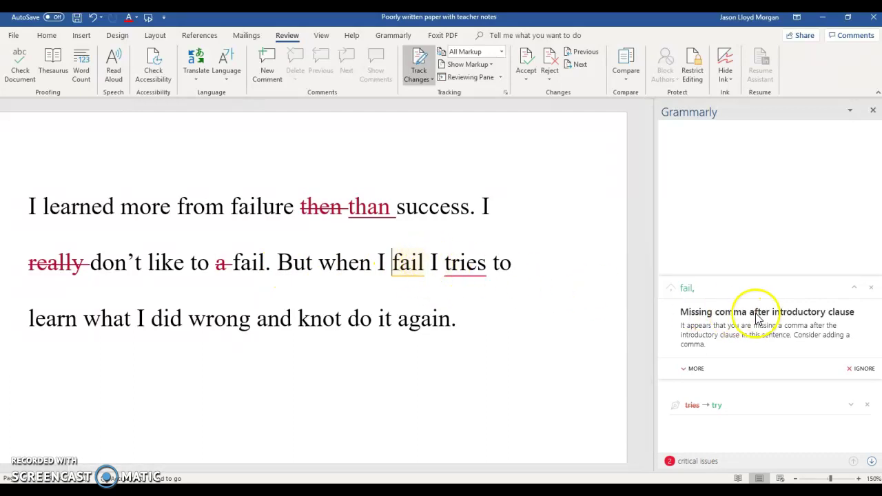
pyautogui.click(690, 293)
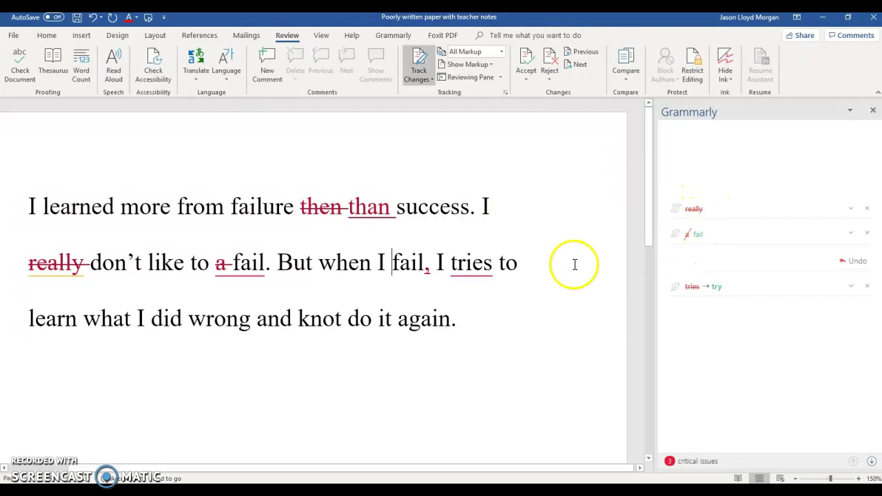
pyautogui.click(502, 52)
pyautogui.click(472, 64)
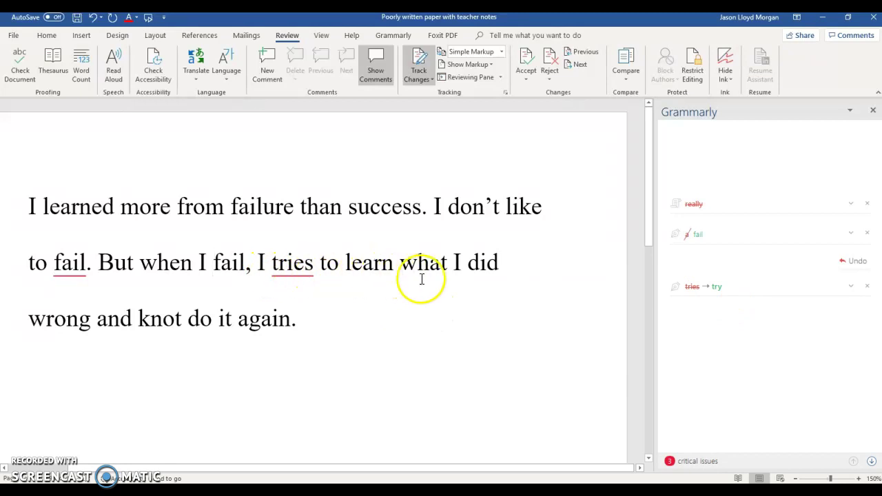
pyautogui.click(715, 287)
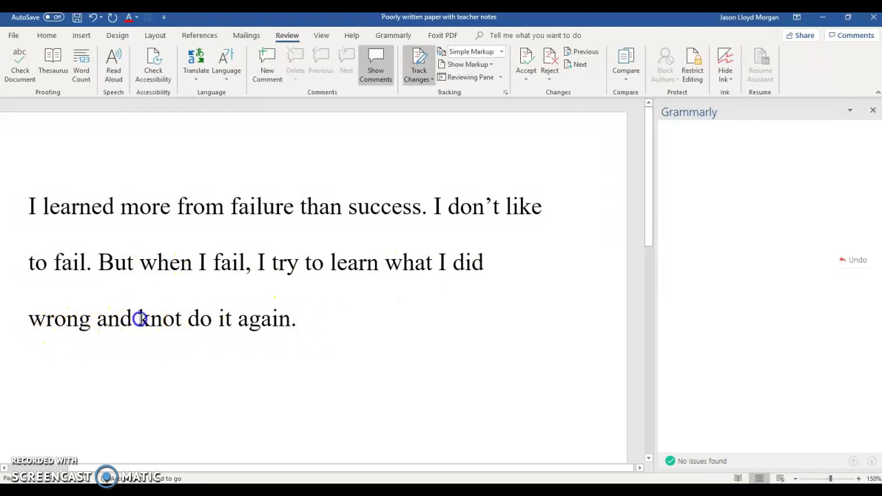
# Correct "knot" to "not" in the last sentence and show the document in Simple Markup
pyautogui.moveTo(140, 319); pyautogui.dragTo(183, 317)
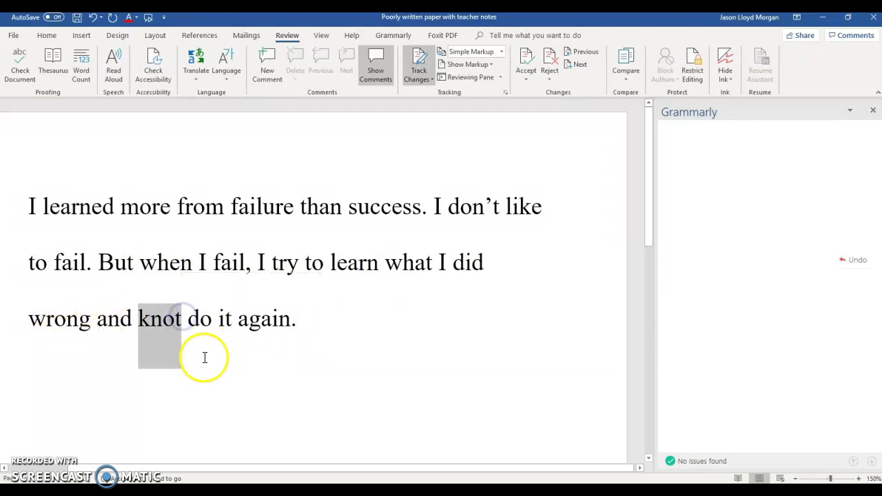
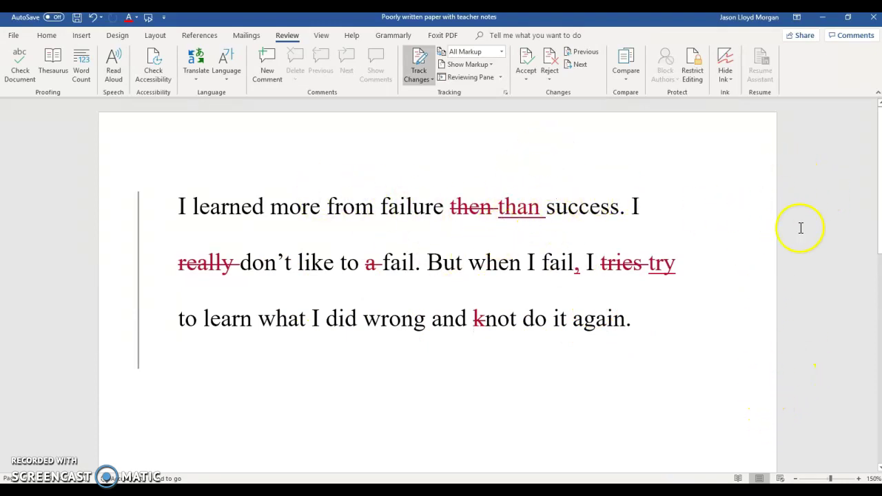
pyautogui.click(474, 52)
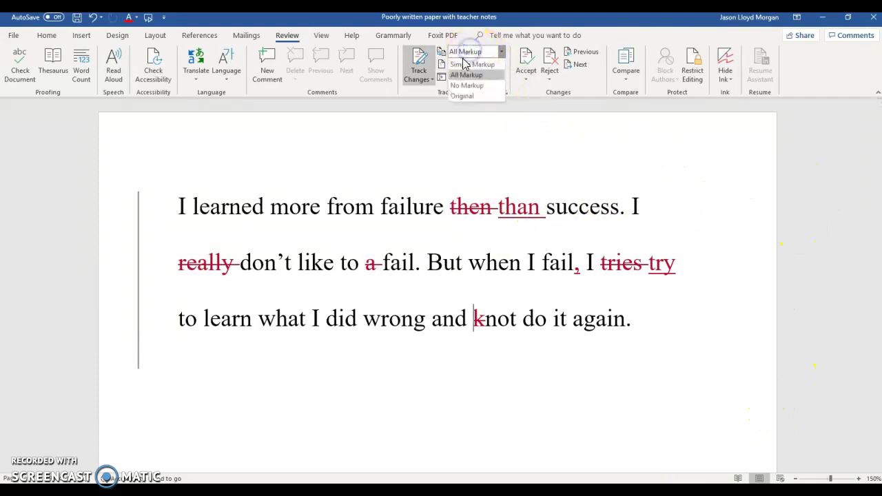
pyautogui.click(463, 65)
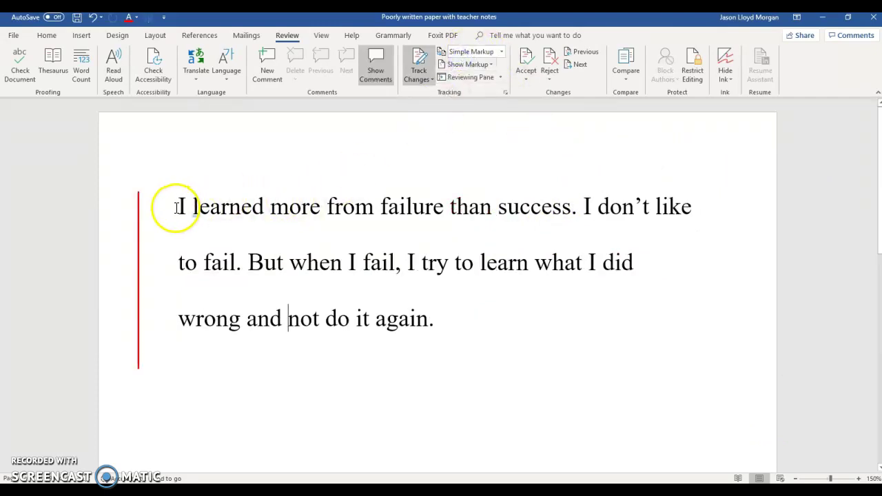